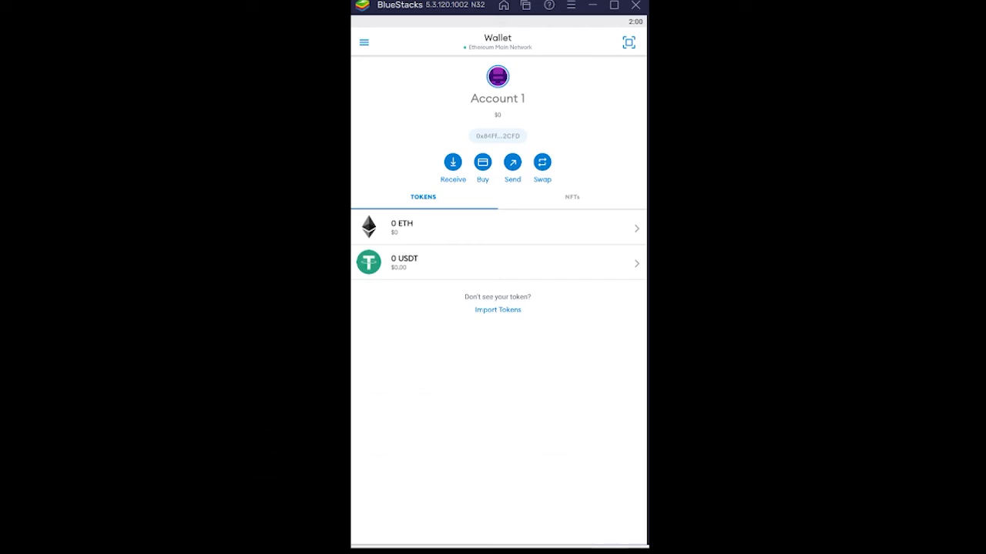
# View Account 1's ETH details with zero balance and no transactions.
pyautogui.click(422, 227)
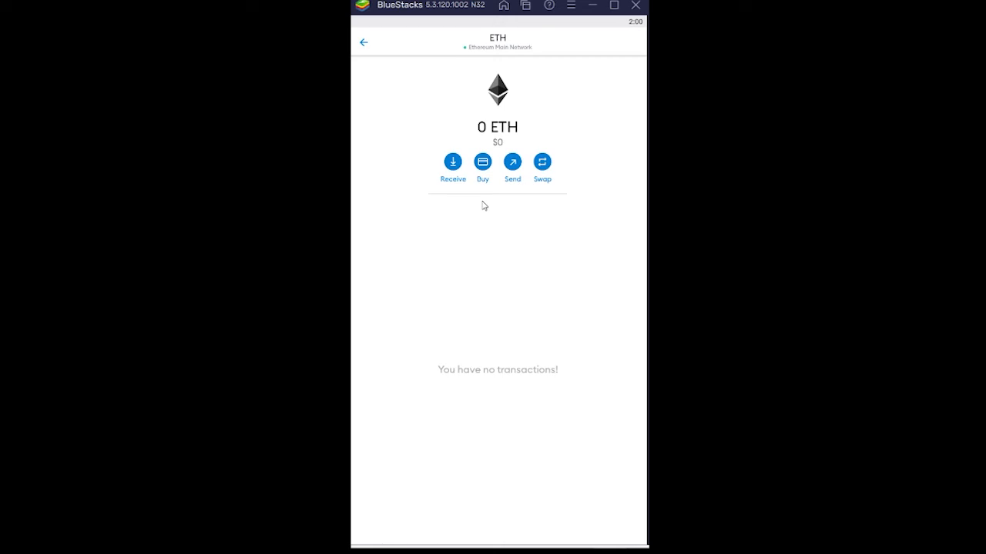
# Show the ETH receive QR code and copy the wallet's public address to the clipboard.
pyautogui.click(451, 162)
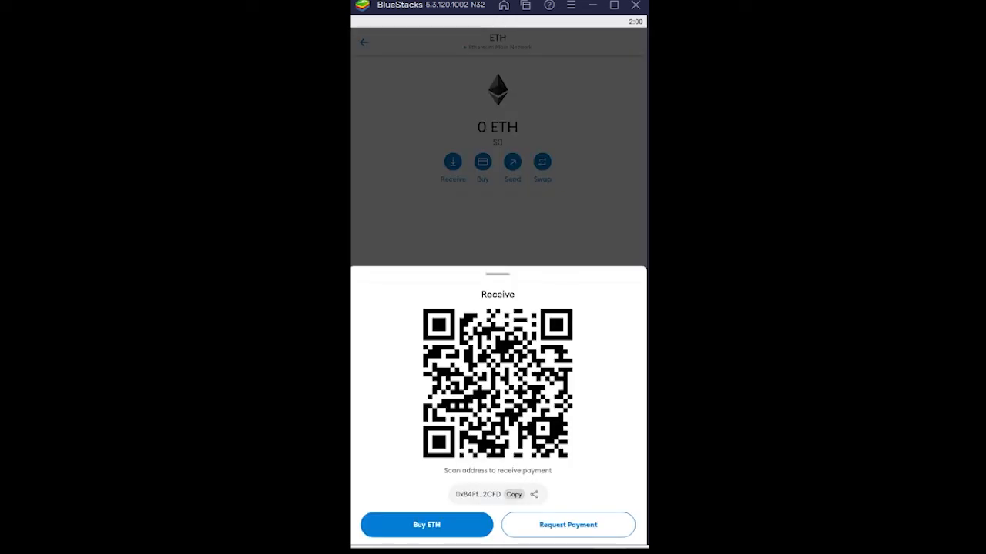
pyautogui.click(514, 494)
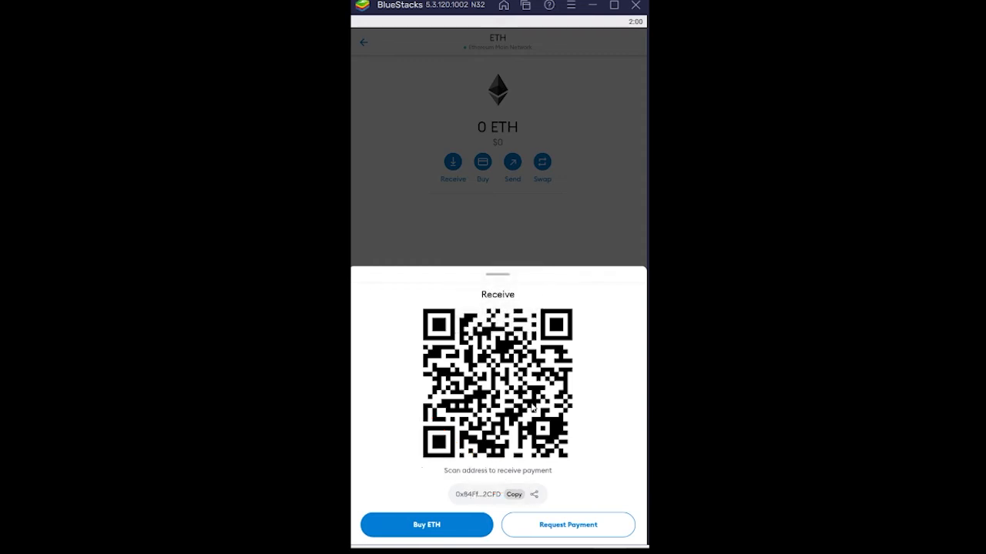